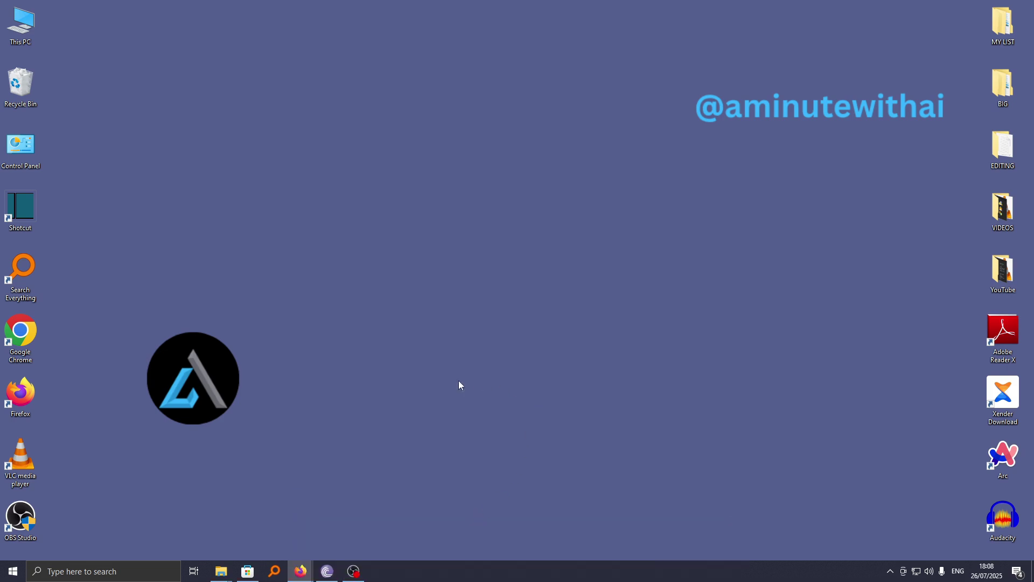
Restore the Microsoft Store window and return to its home page with the Top free apps row.
left_click(248, 574)
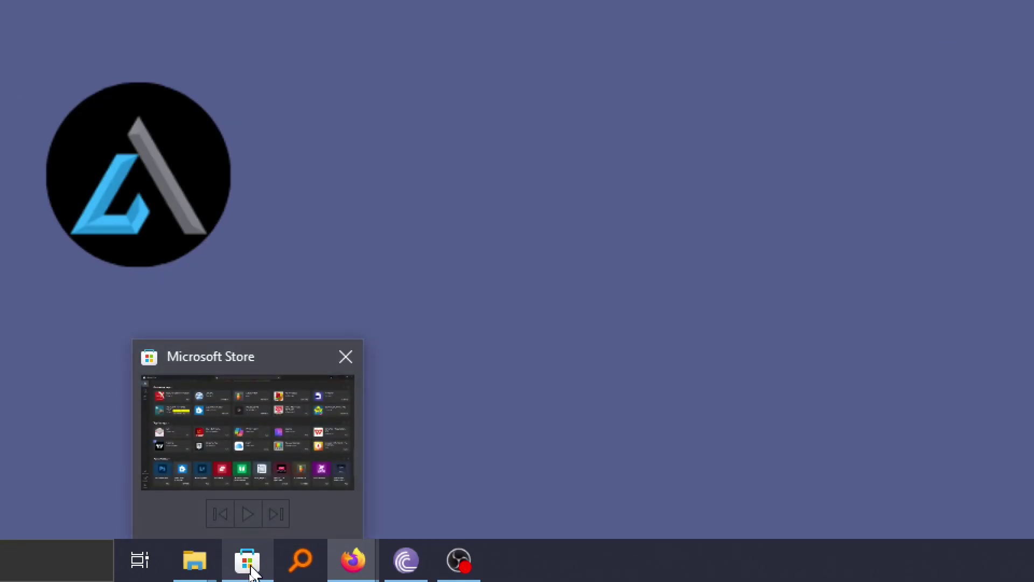
left_click(251, 570)
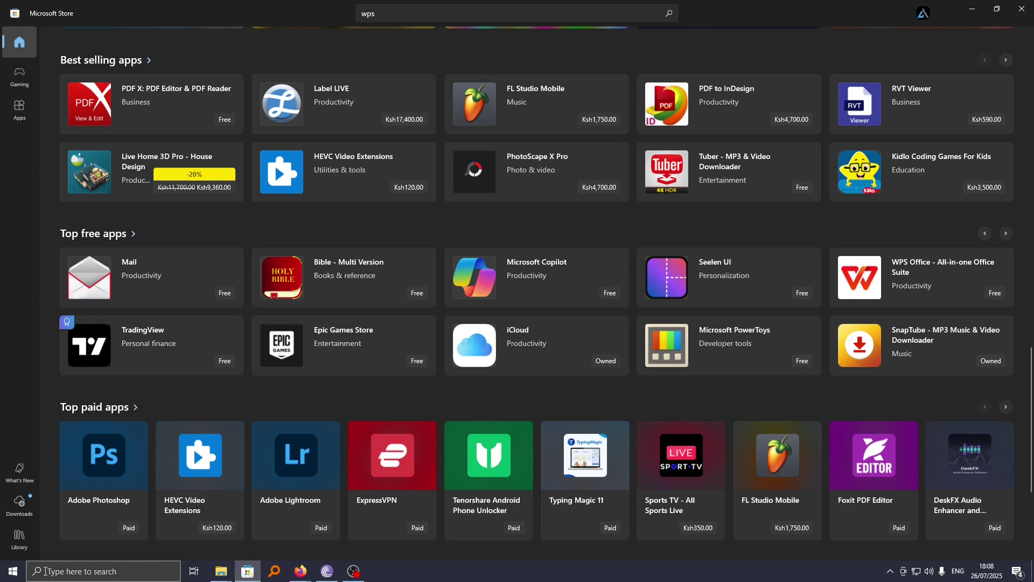
left_click(14, 570)
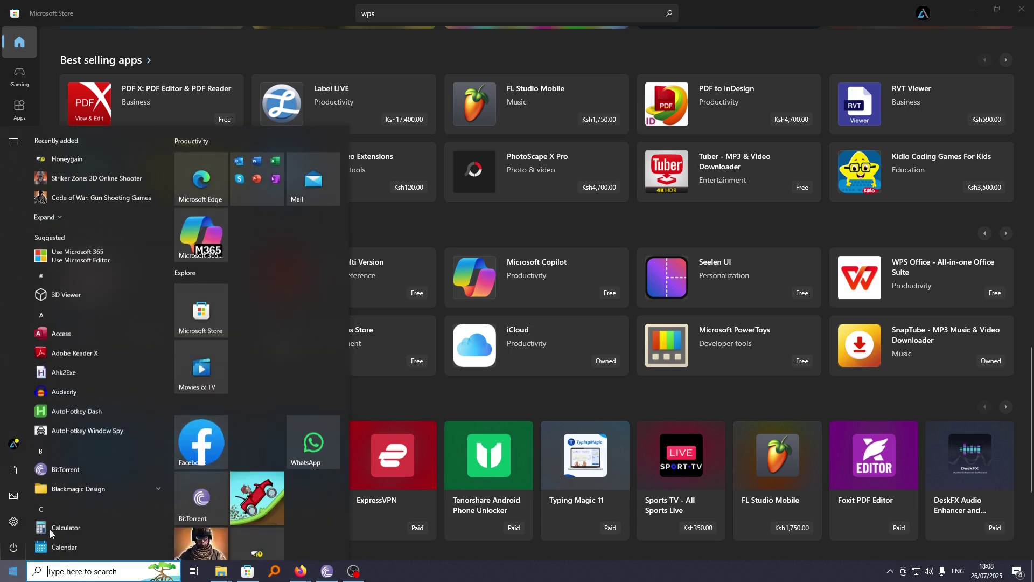
left_click(203, 313)
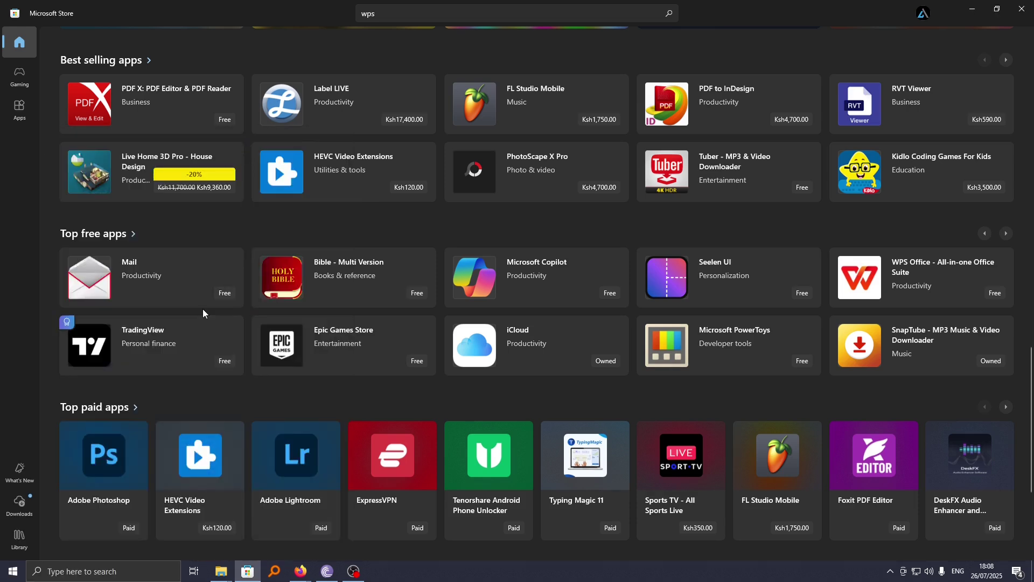
scroll(538, 194, "up", 3)
scroll(580, 196, "up", 1)
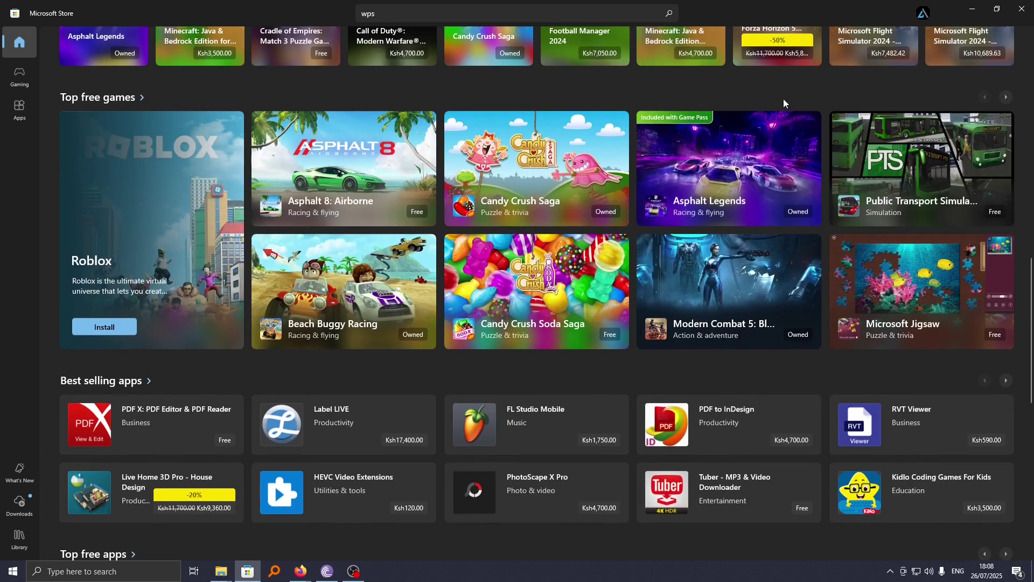
scroll(732, 134, "up", 1)
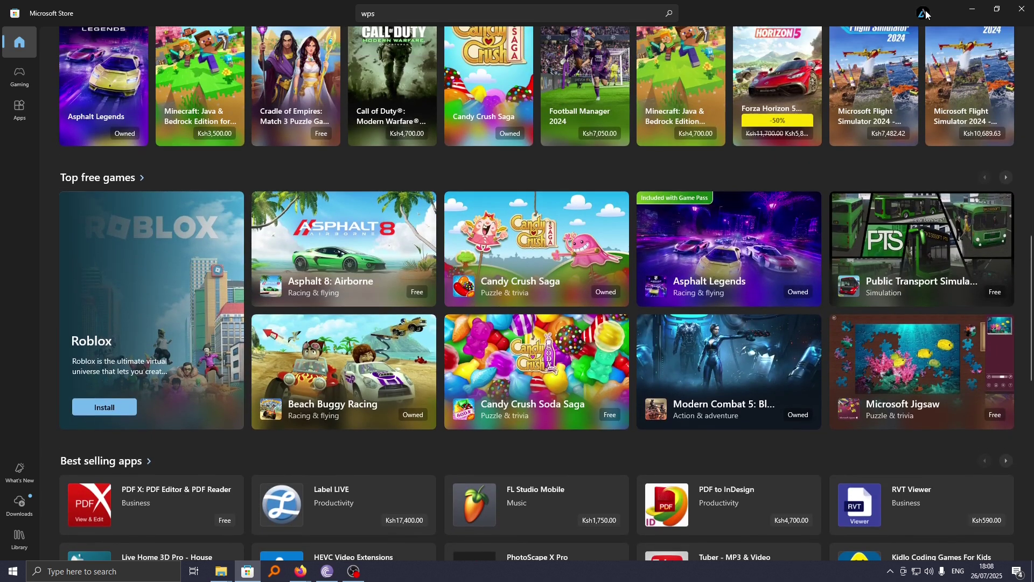
scroll(921, 13, "down", 5)
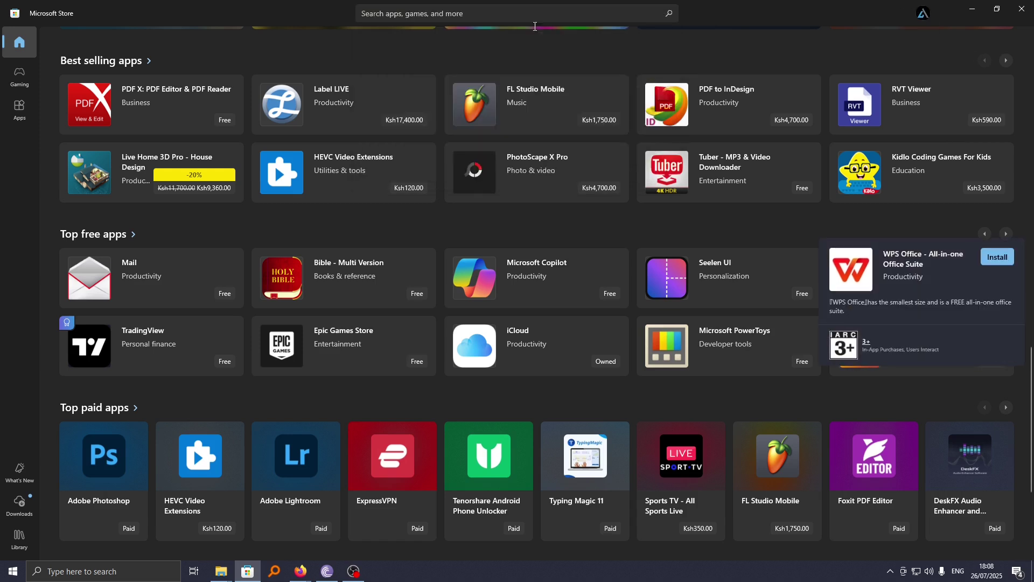
scroll(582, 452, "up", 1)
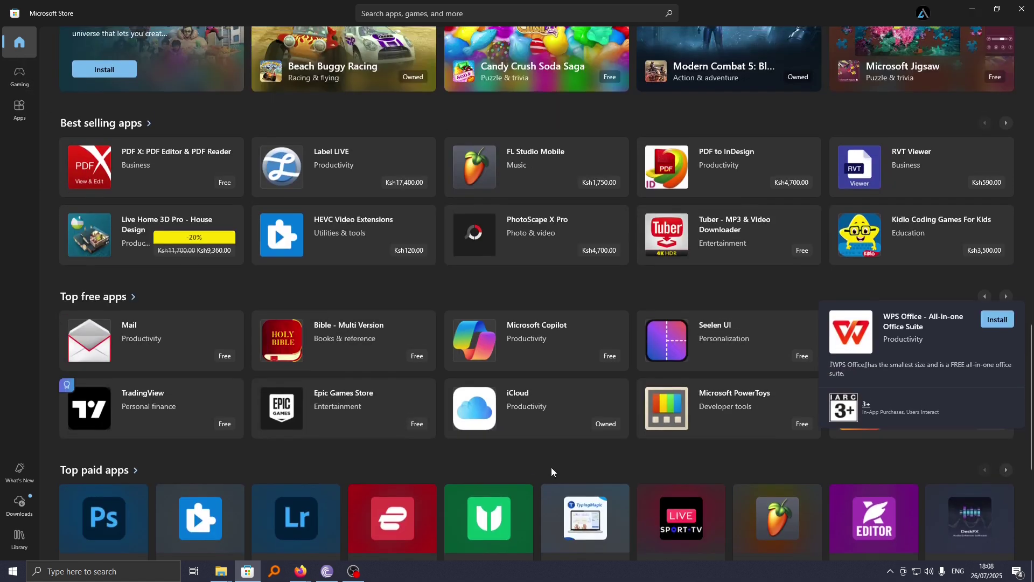
scroll(518, 452, "down", 1)
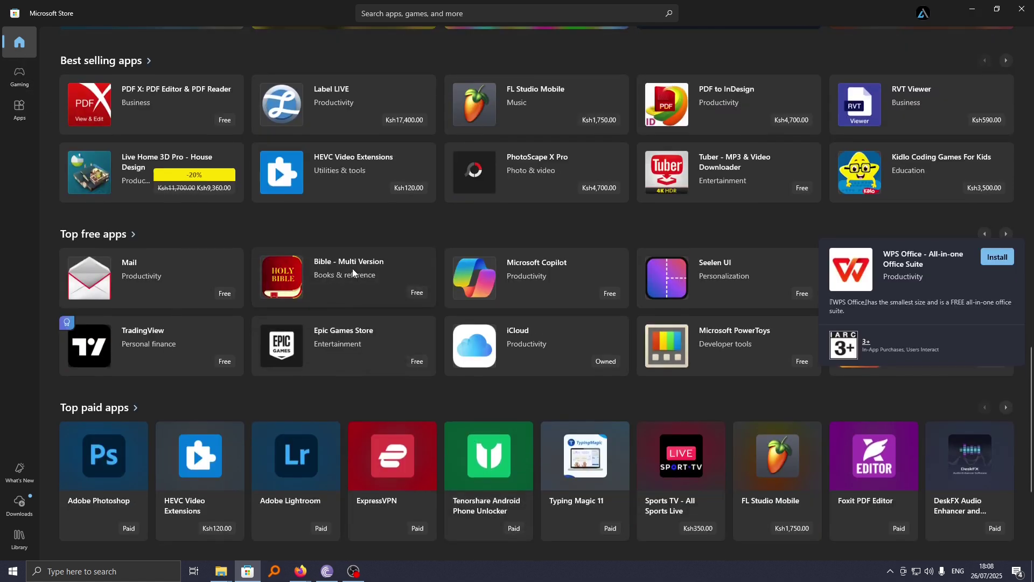
mouse_move(327, 294)
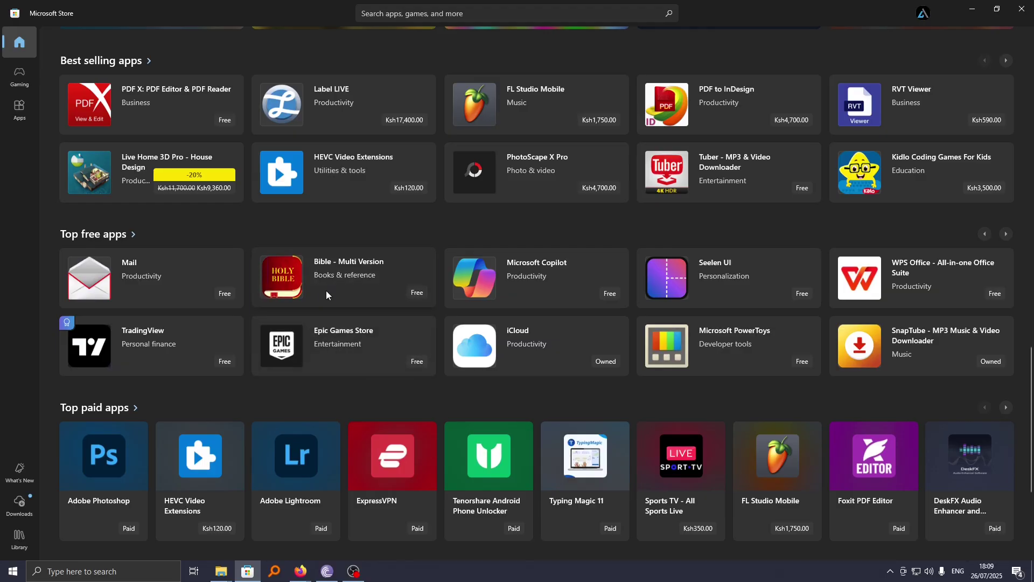
Install the free Bible - Multi Version app from its store page via Get.
left_click(346, 279)
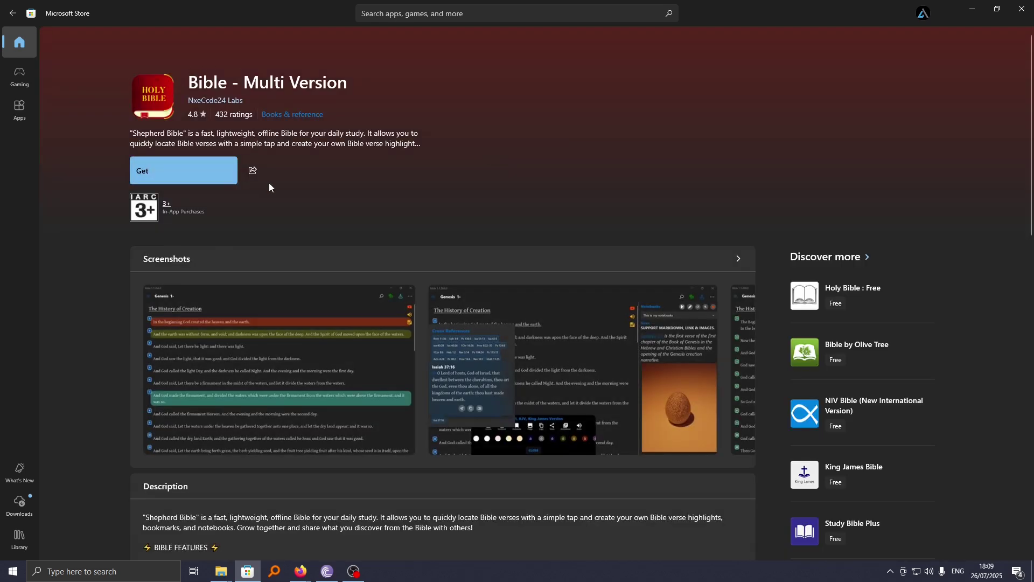
left_click(149, 172)
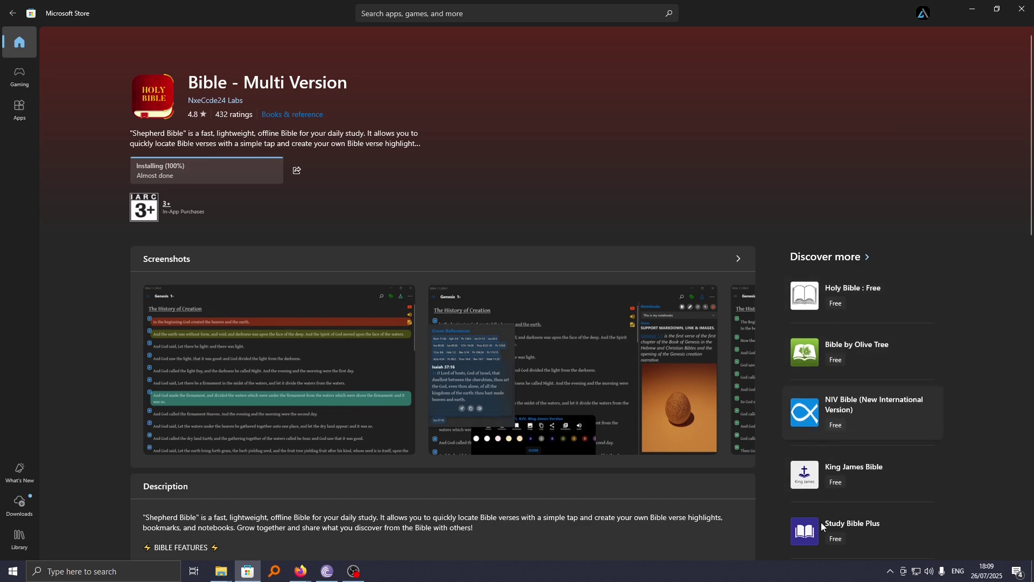
scroll(871, 344, "down", 1)
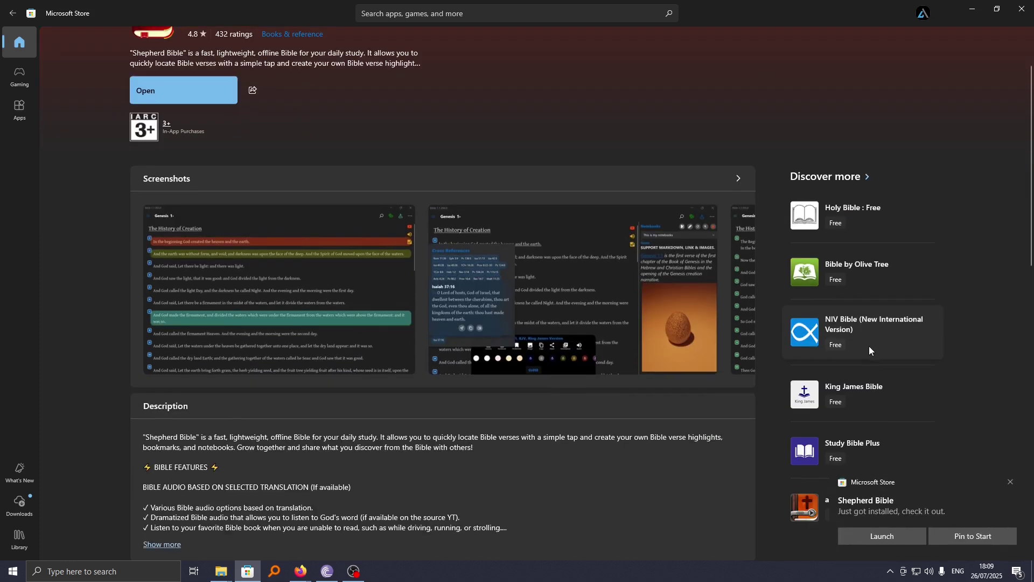
scroll(869, 346, "down", 2)
scroll(865, 398, "down", 3)
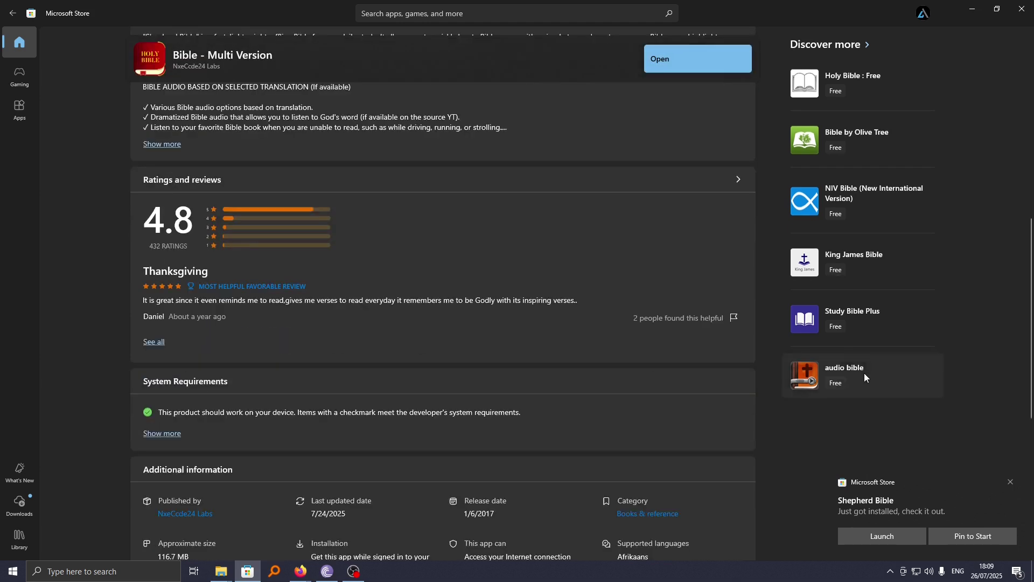
scroll(761, 345, "up", 3)
scroll(746, 327, "up", 3)
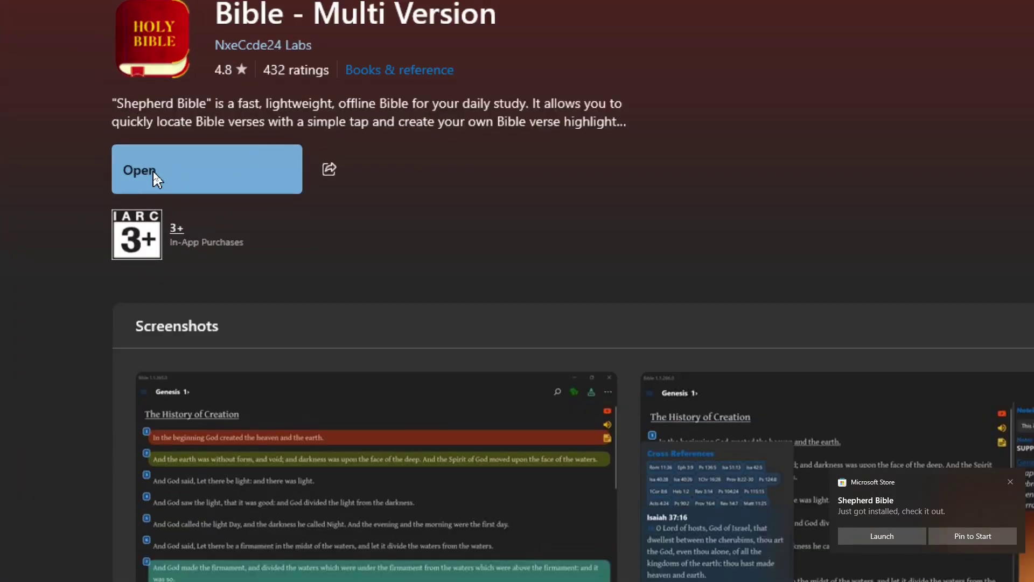
Launch Shepherd Bible from the Store, then minimize both the Store and the initializing Bible app.
left_click(153, 171)
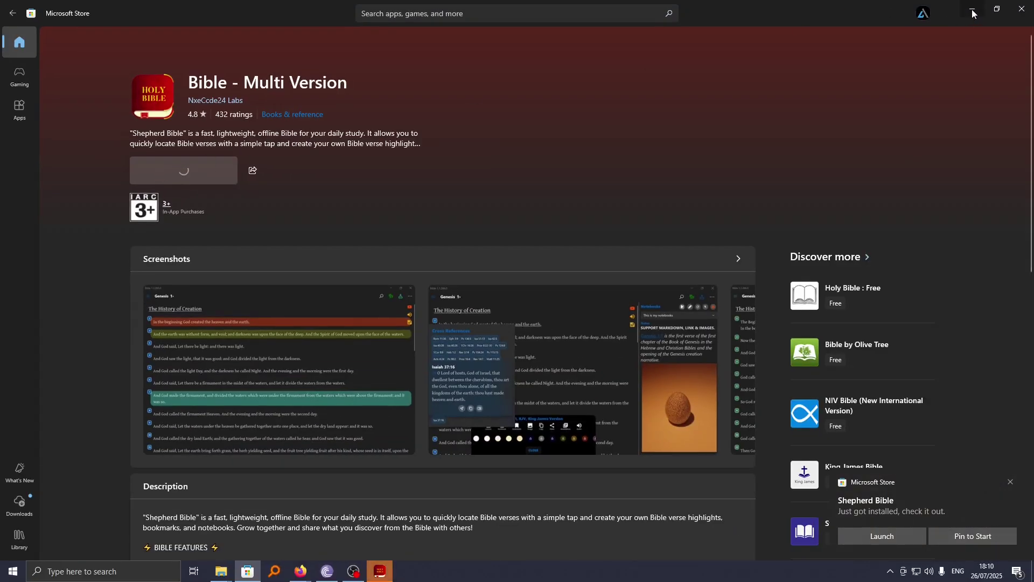
left_click(973, 10)
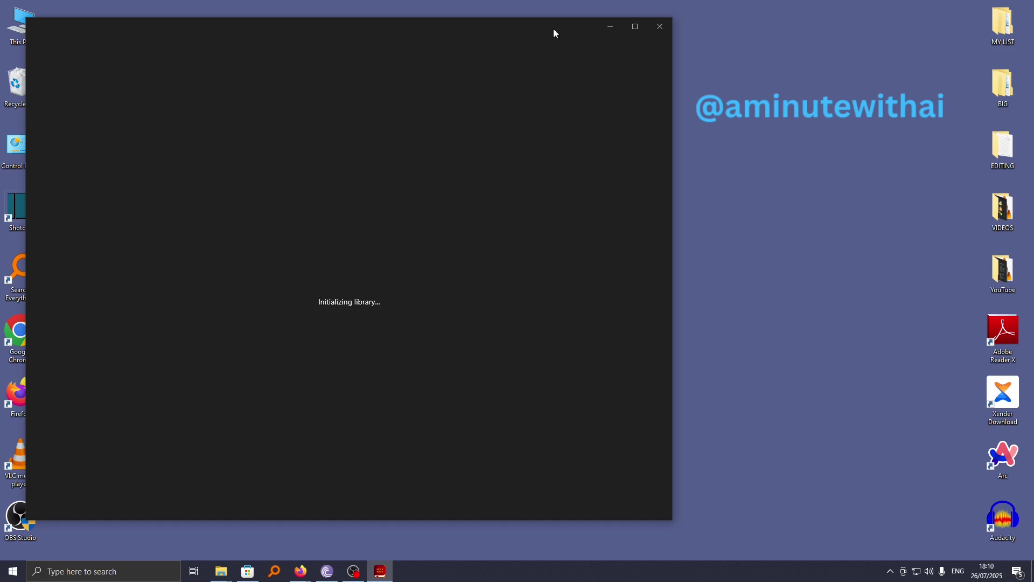
left_click(607, 28)
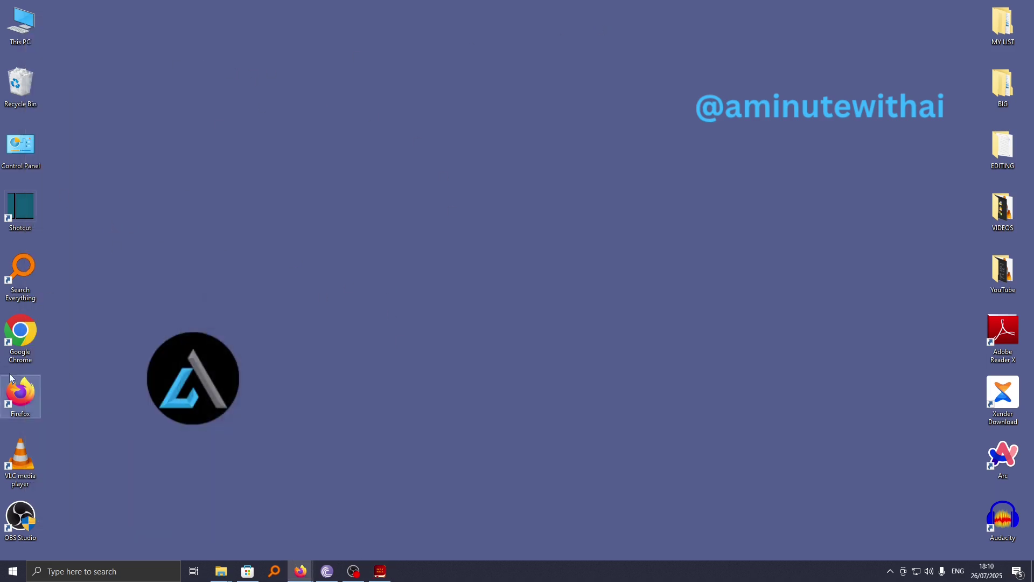
Pin Shepherd Bible to Start from its Recently added entry in the Start menu.
left_click(14, 571)
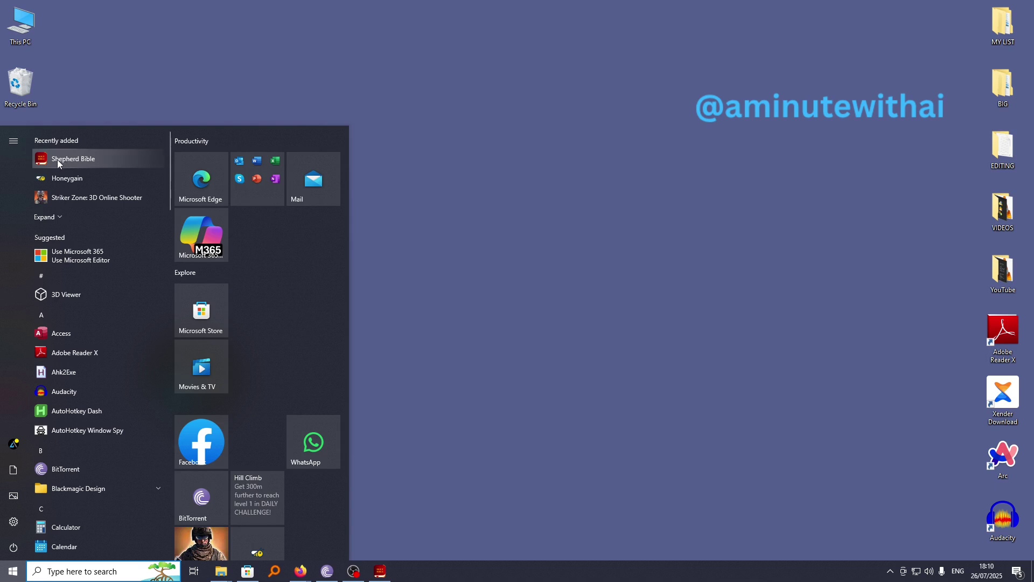
right_click(66, 160)
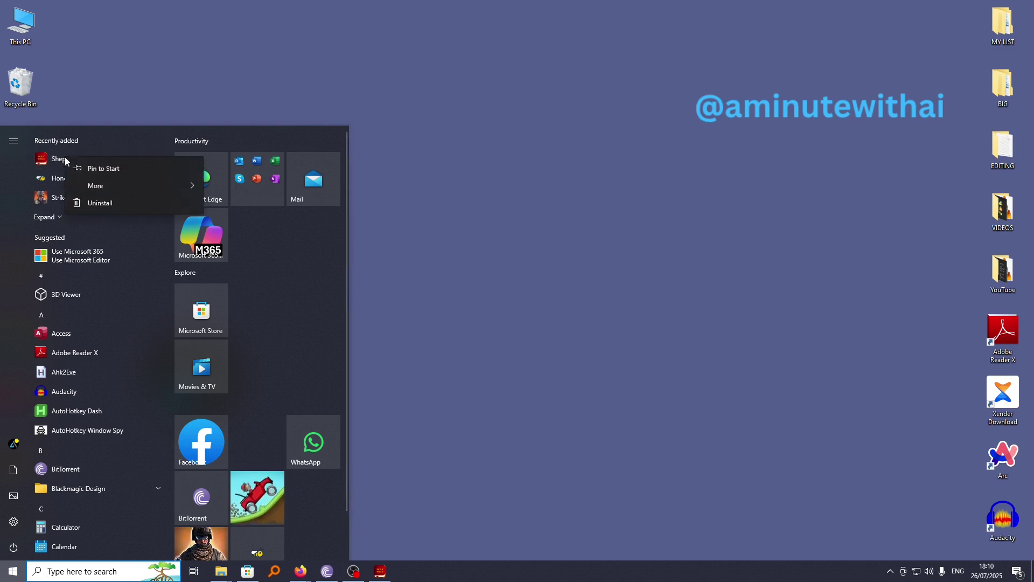
left_click(108, 170)
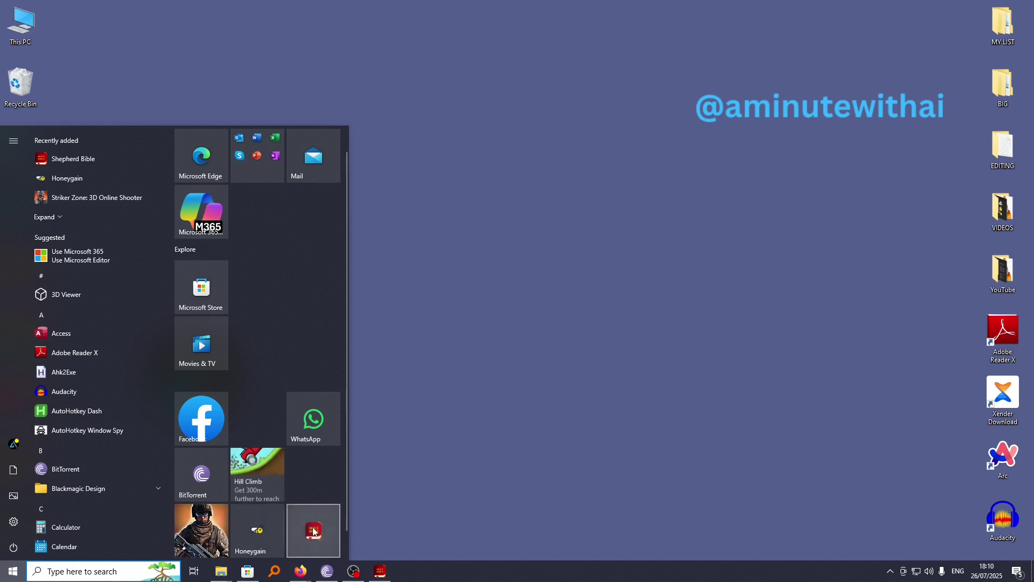
Launch Shepherd Bible from its Start tile at Genesis 1 and dismiss the navigation tip.
left_click(316, 533)
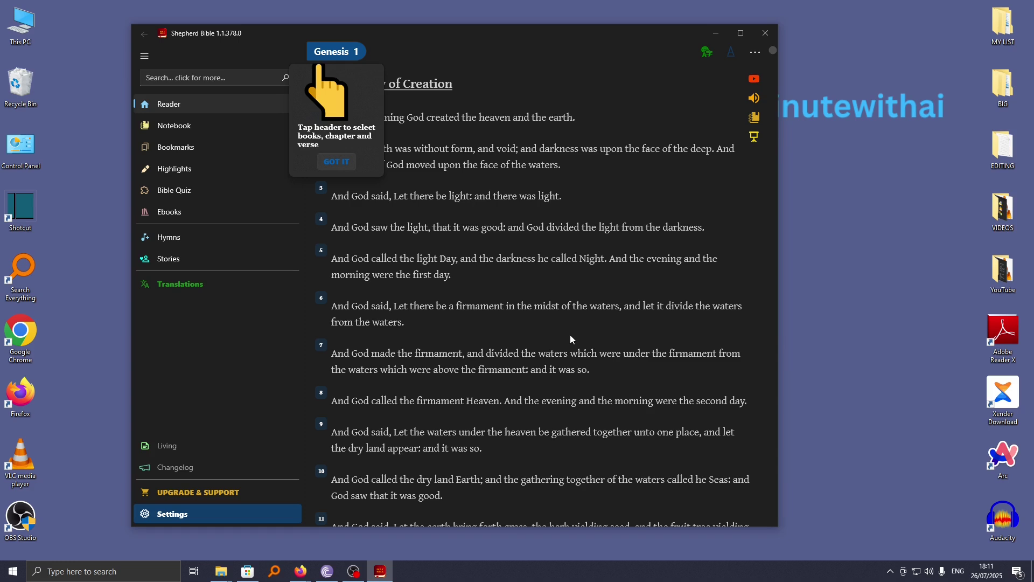
left_click(337, 164)
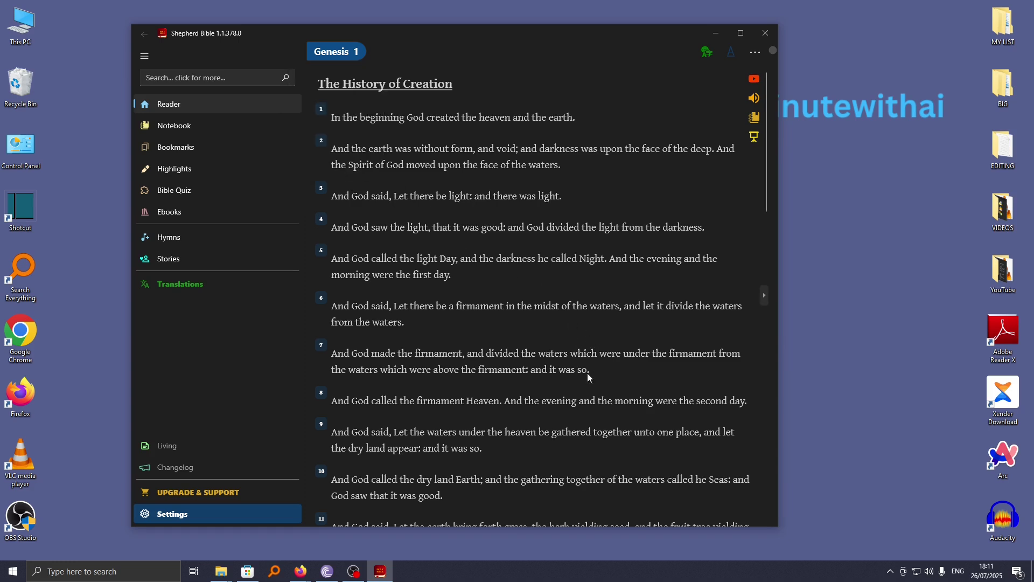